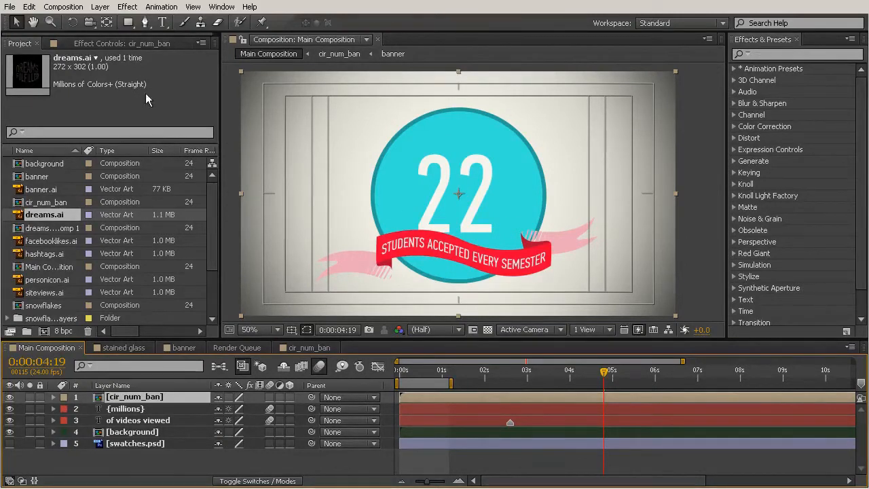
- Try a small rectangular mask on the cir_num_ban layer over the first digit, and undo it
left_click(127, 23)
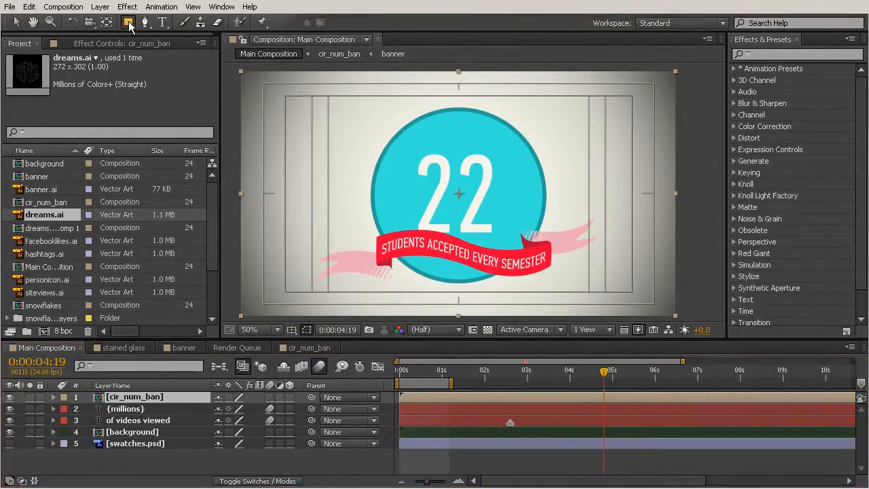
left_click_drag(388, 175, 451, 226)
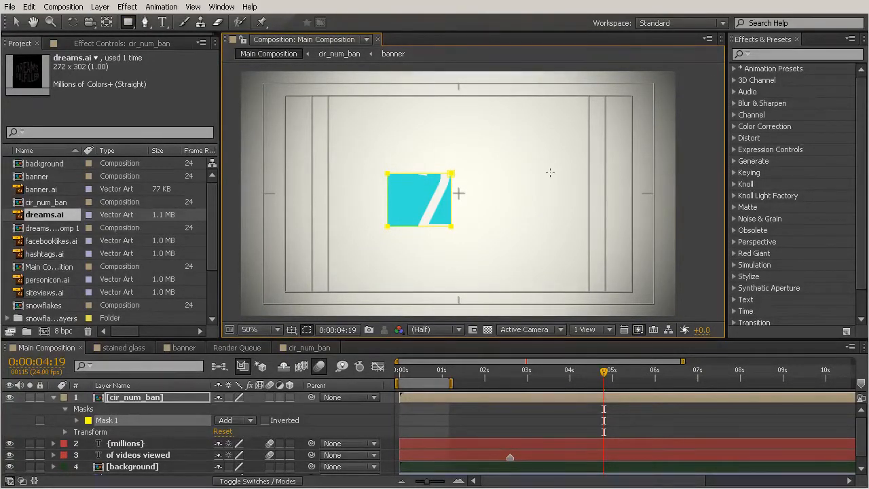
key("ctrl+z")
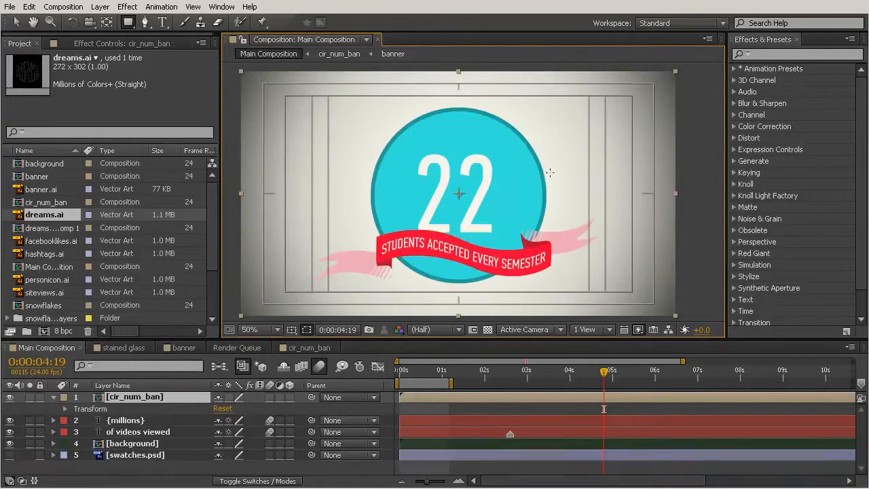
- Open the cir_num_ban precomposition and toggle the banner layer's visibility off and on to check what it contains
double_click(134, 398)
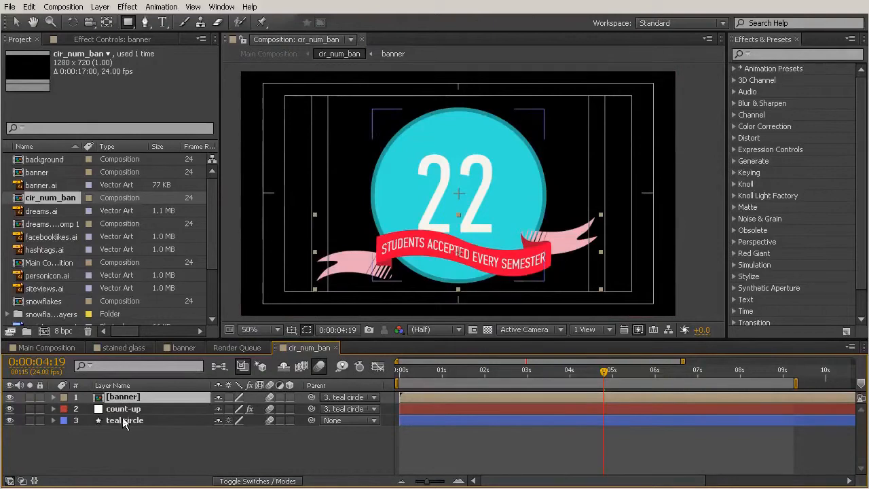
left_click(9, 397)
left_click(10, 398)
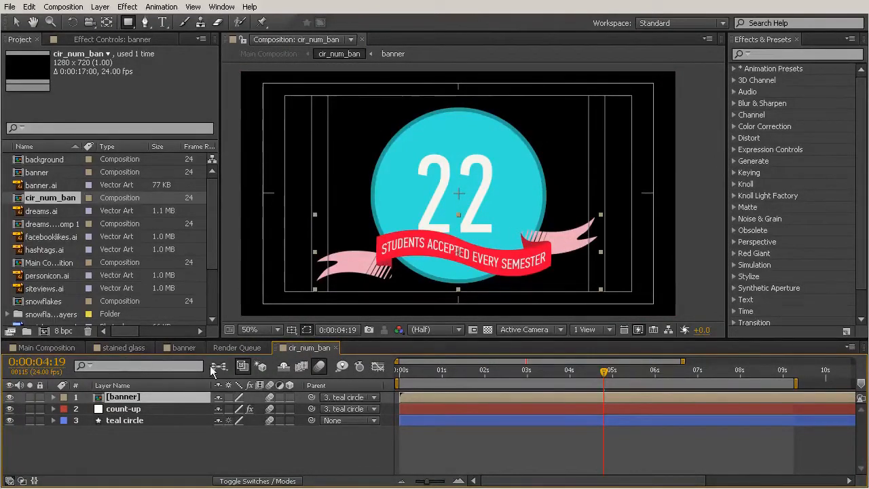
left_click(10, 397)
left_click(9, 397)
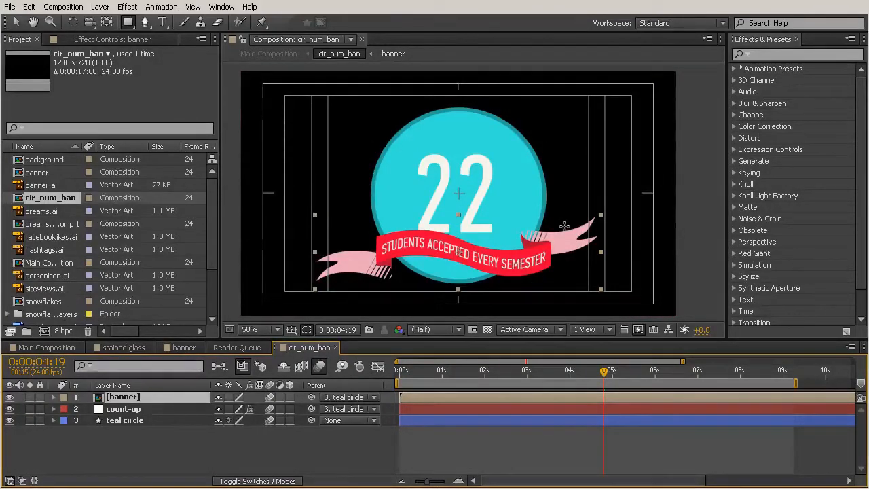
- Draw an elliptical mask on the banner layer over the ribbon's right fold, inside the edge of the teal circle
scroll(562, 225, "up", 1)
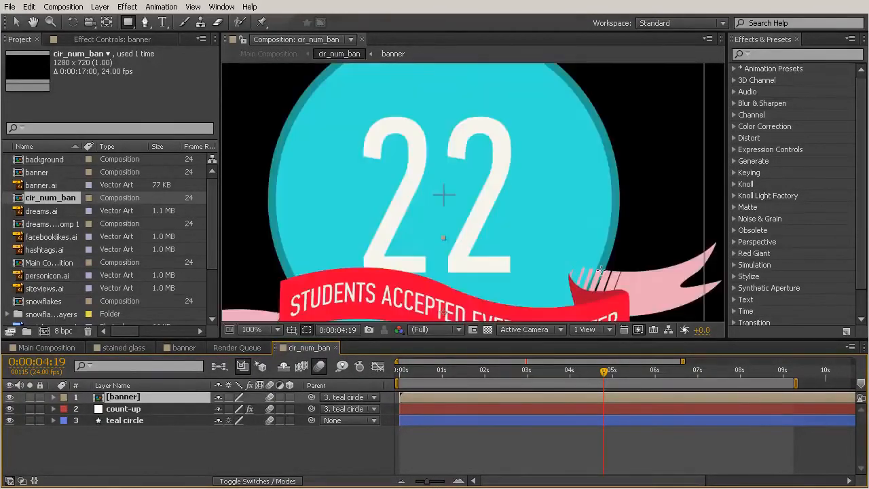
left_click_drag(619, 319, 537, 258)
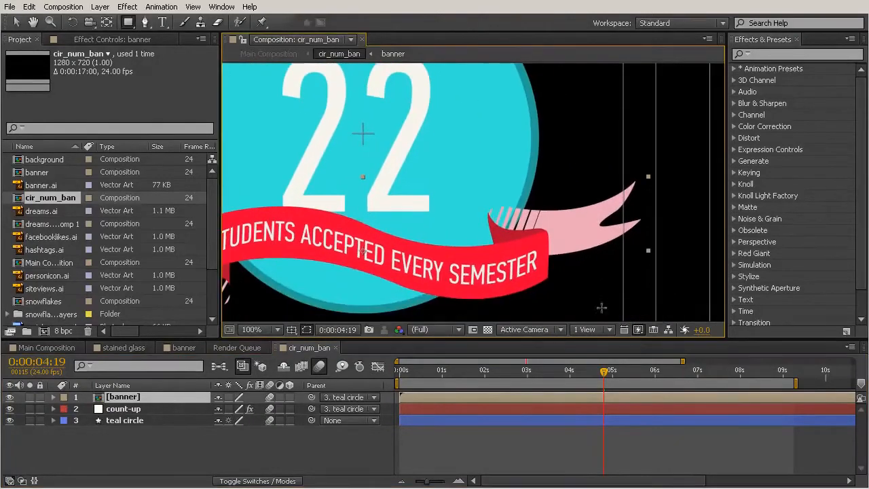
left_click(129, 23)
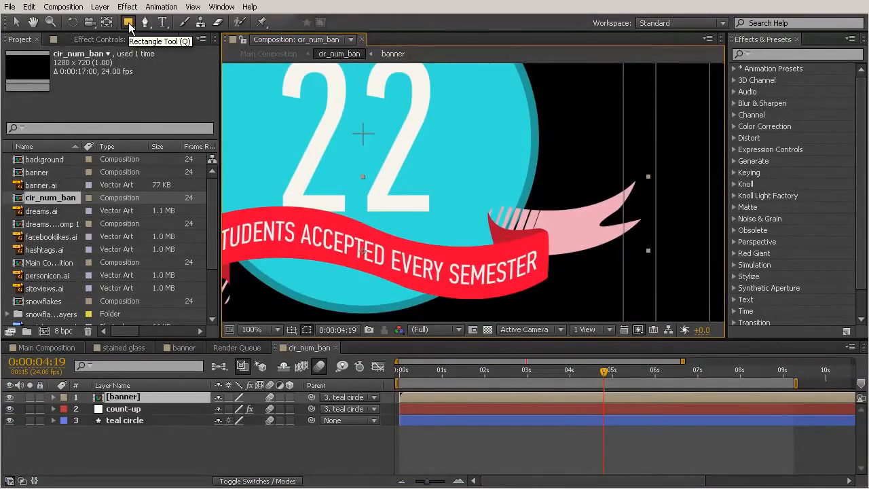
left_click(129, 23)
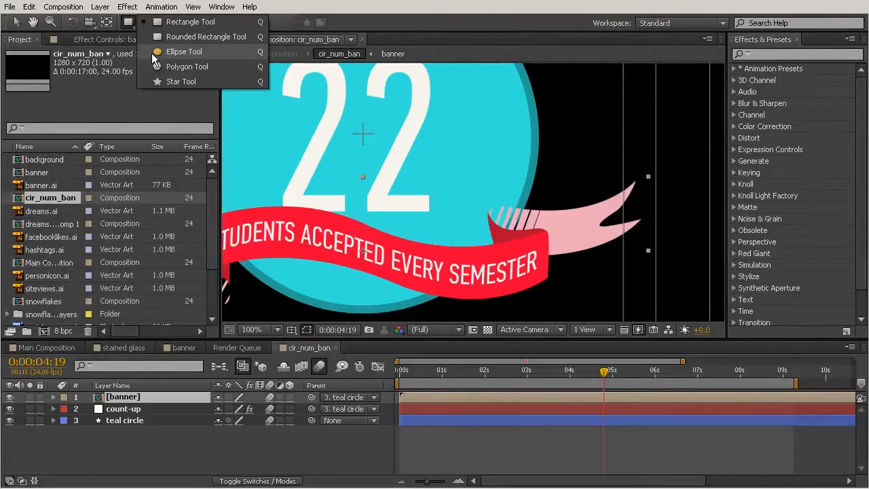
left_click(179, 51)
mouse_move(443, 188)
left_mouse_down()
mouse_move(480, 224)
mouse_move(545, 256)
mouse_move(537, 237)
mouse_move(520, 241)
left_mouse_up()
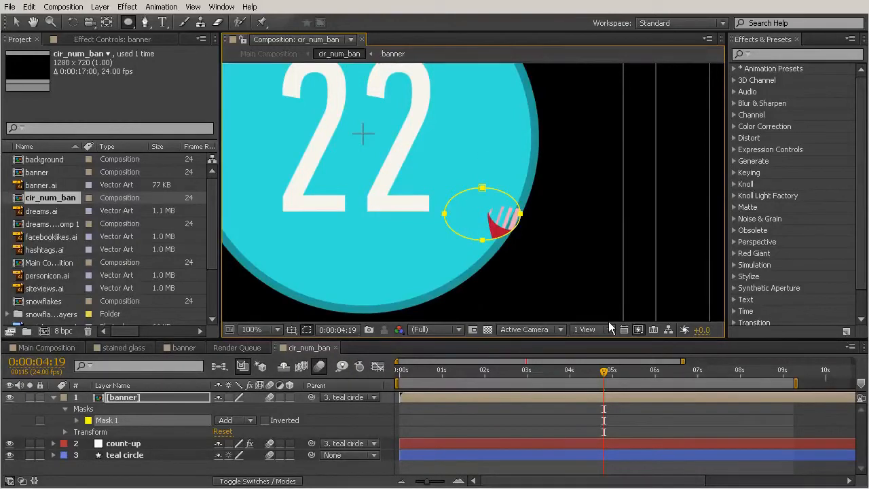
- Try inverting the elliptical mask, turn the inversion off again, and set the mask mode to Subtract
left_click(265, 420)
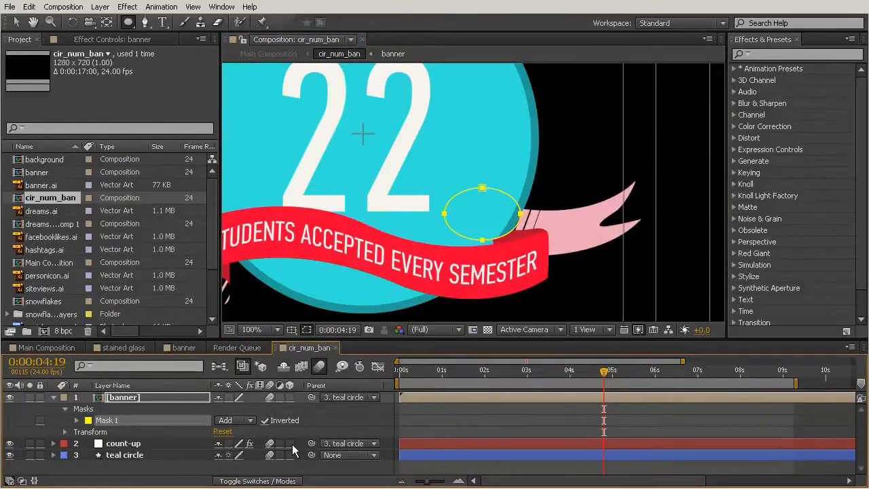
left_click(265, 420)
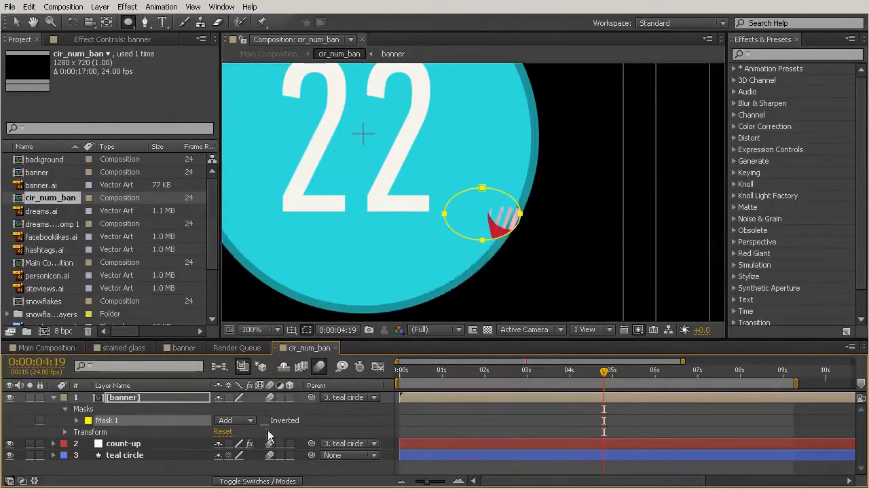
left_click(234, 420)
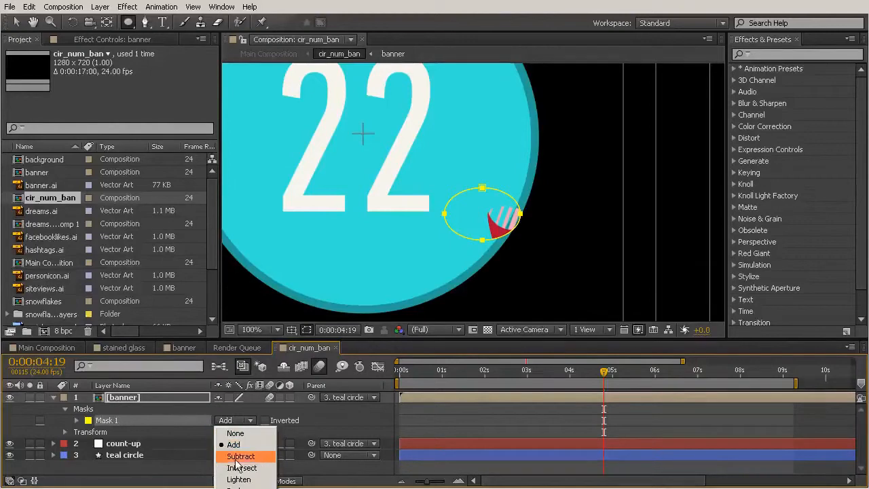
left_click(230, 459)
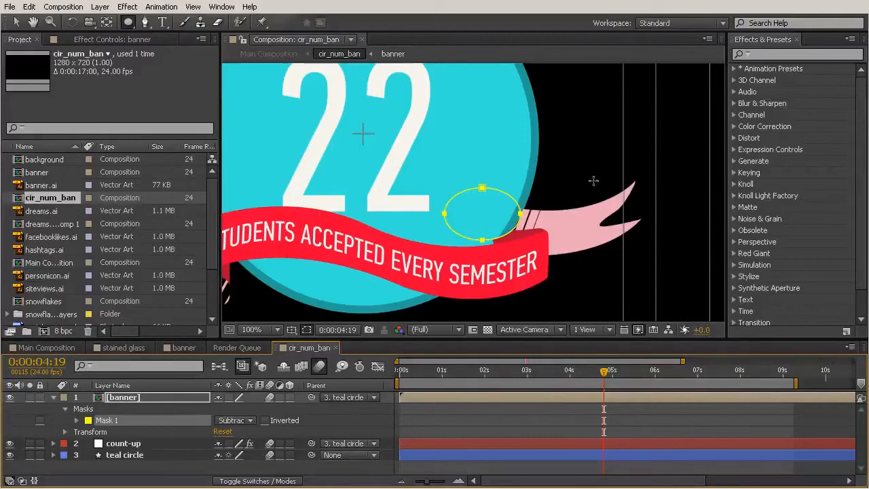
- Check the elliptical mask's cut against the teal circle's edge up close, and delete the mask from the banner layer
left_click(18, 23)
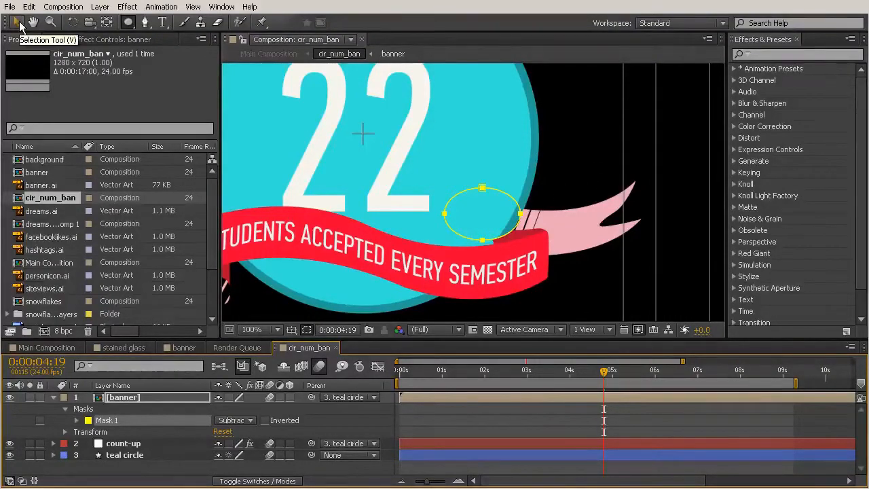
left_click(577, 184)
scroll(580, 193, "down", 1)
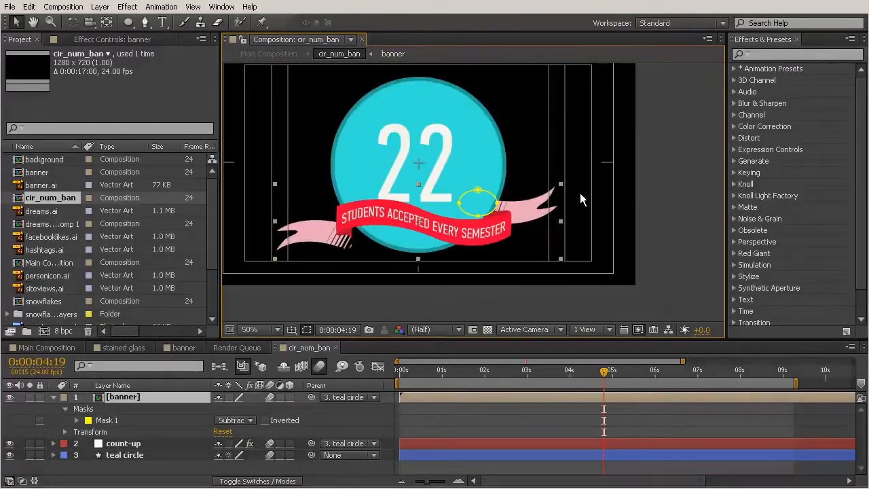
left_click(584, 235)
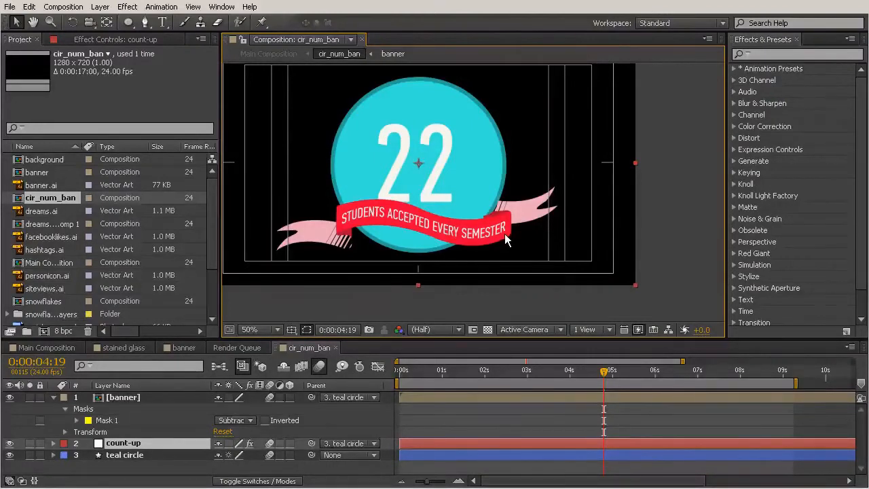
scroll(498, 216, "up", 2)
scroll(509, 220, "up", 1)
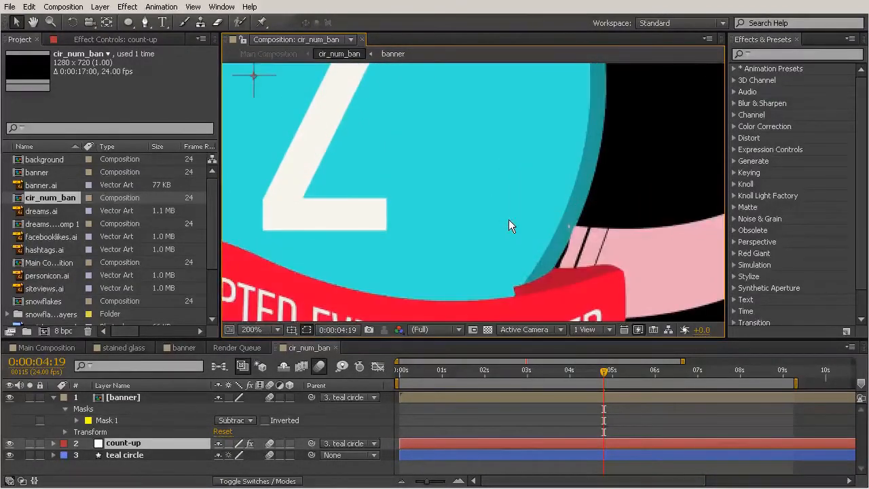
left_click_drag(608, 266, 613, 192)
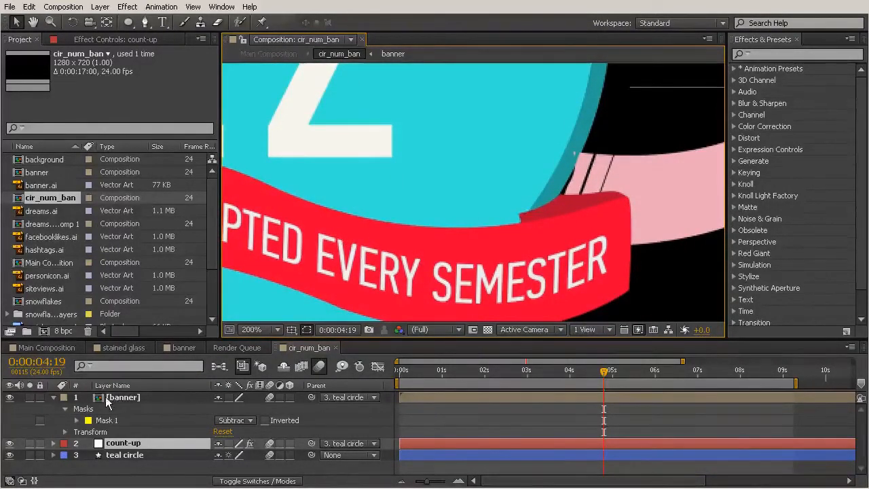
left_click(103, 421)
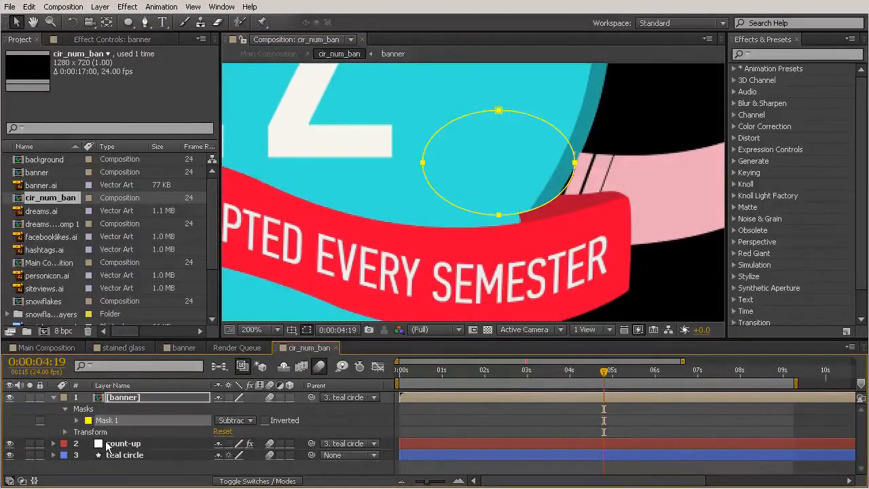
key("Delete")
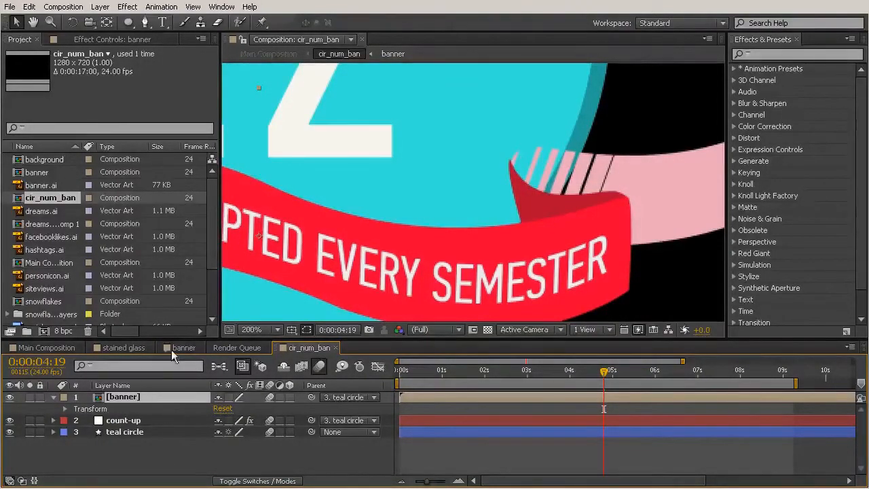
- Draw a closed Pen mask on the banner layer, curving along the teal circle's right edge and back around the ribbon's fold
left_click(146, 23)
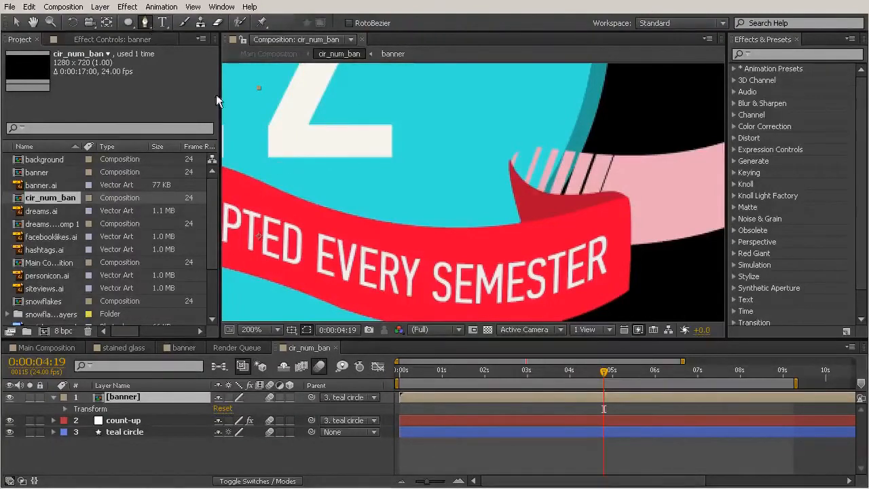
left_click(593, 118)
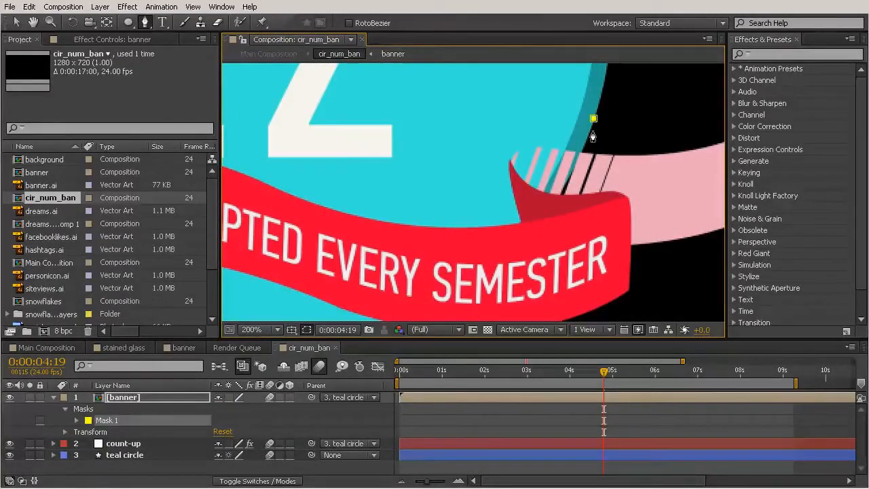
left_click(542, 218)
left_click_drag(542, 220, 508, 257)
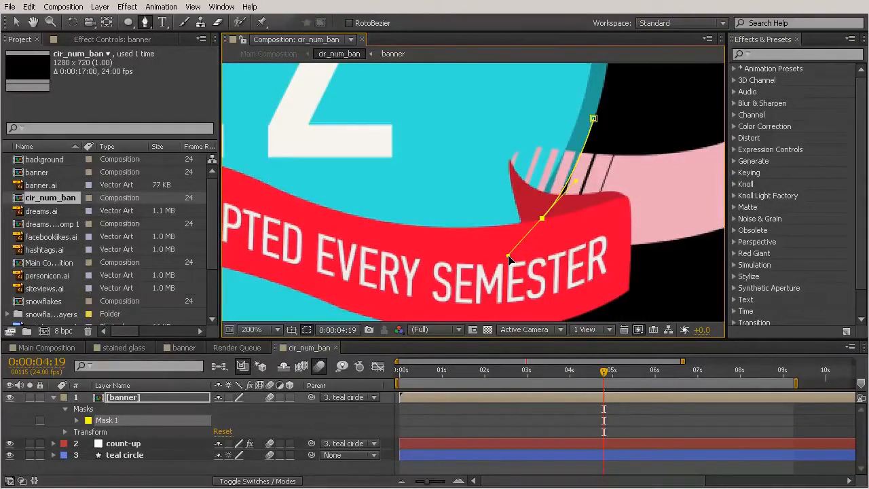
left_click_drag(508, 257, 540, 220)
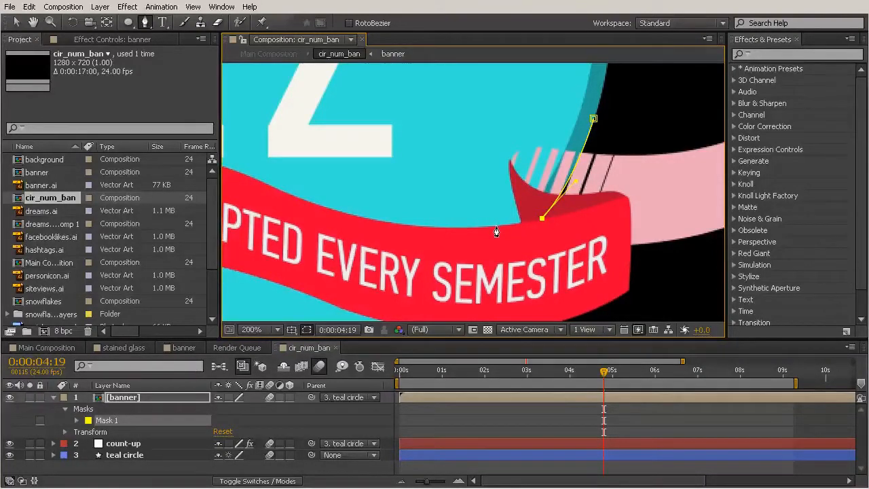
left_click_drag(497, 220, 473, 214)
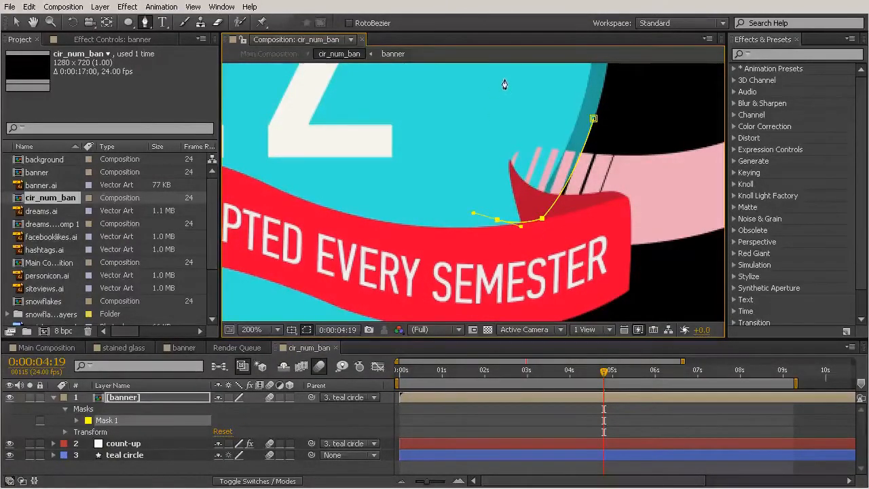
left_click(592, 120)
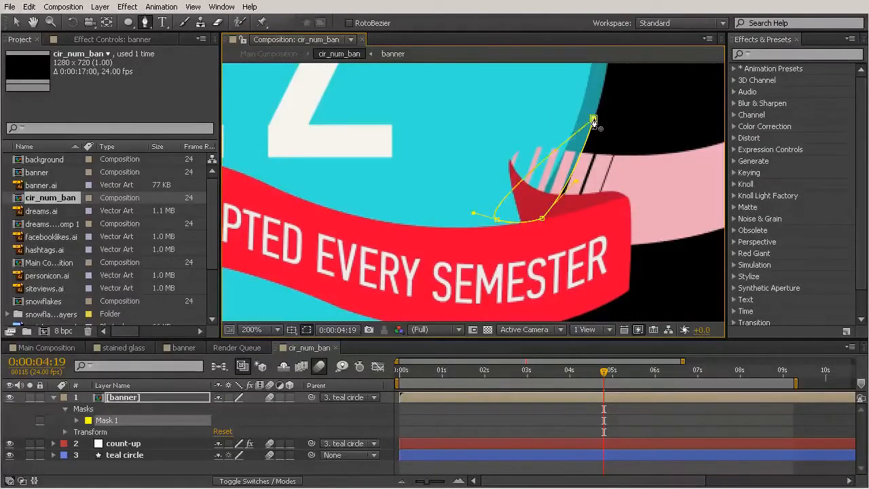
- Bulge the mask's inner side around the striped fold, and retract the starting point's outer handle so the path follows the circle's edge
left_click_drag(593, 120, 702, 148)
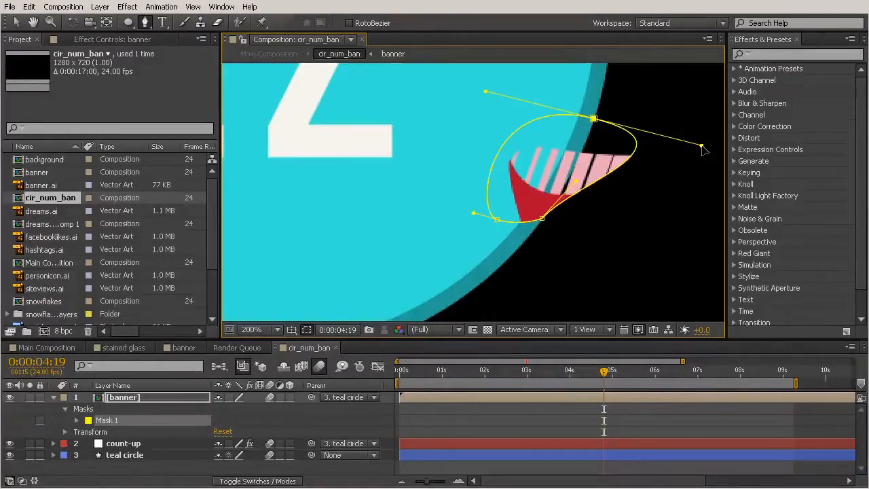
left_click_drag(702, 145, 587, 154)
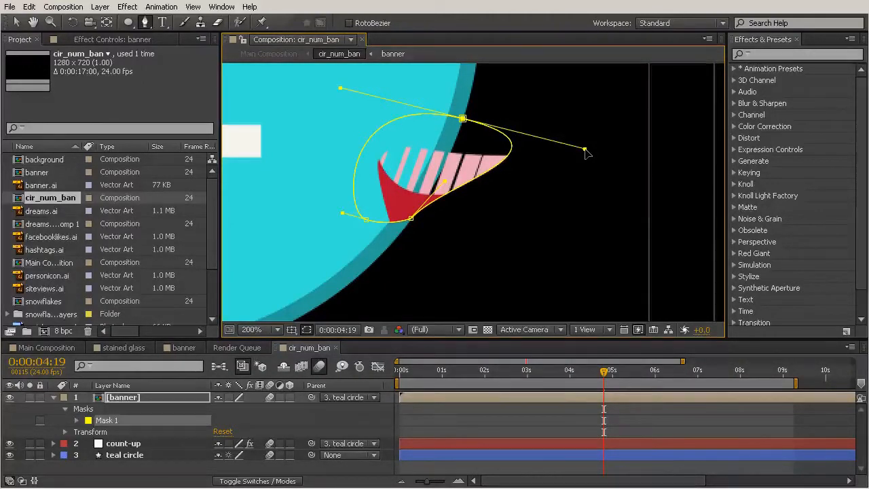
left_click_drag(586, 152, 464, 121)
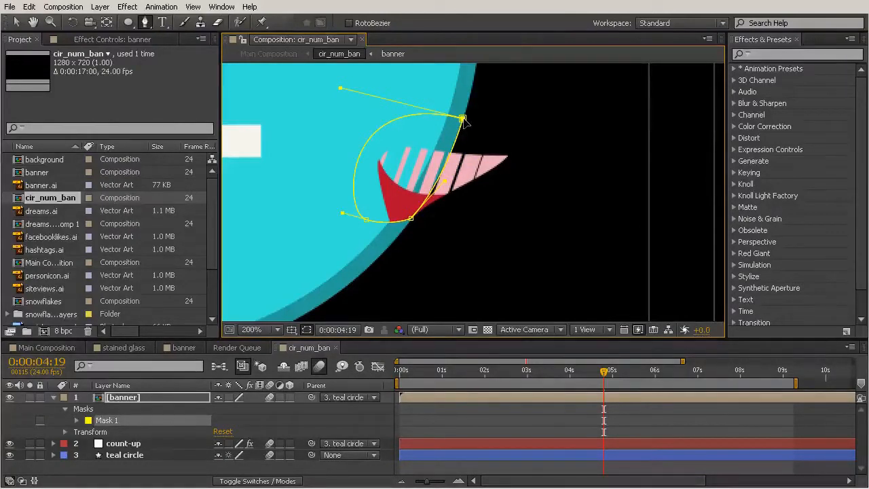
left_click_drag(464, 119, 463, 118)
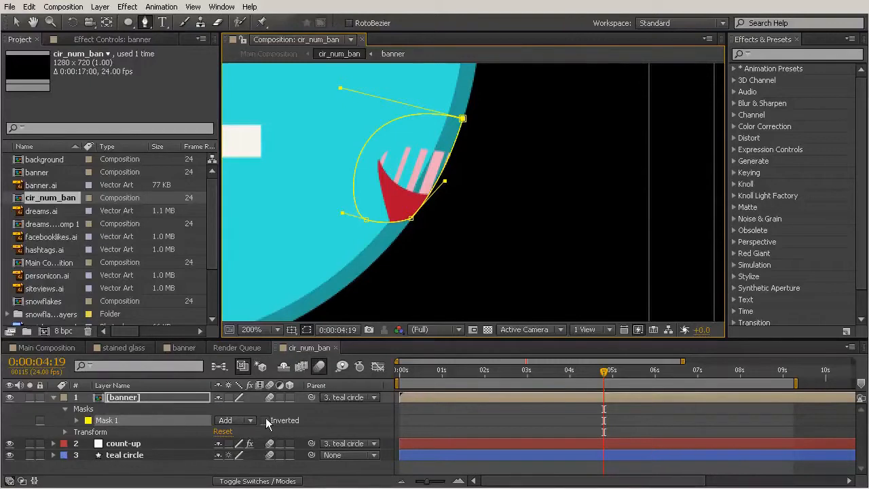
- Set the banner's pen-drawn mask to Subtract, and check the whole badge at 50% with the banner layer deselected
left_click(236, 421)
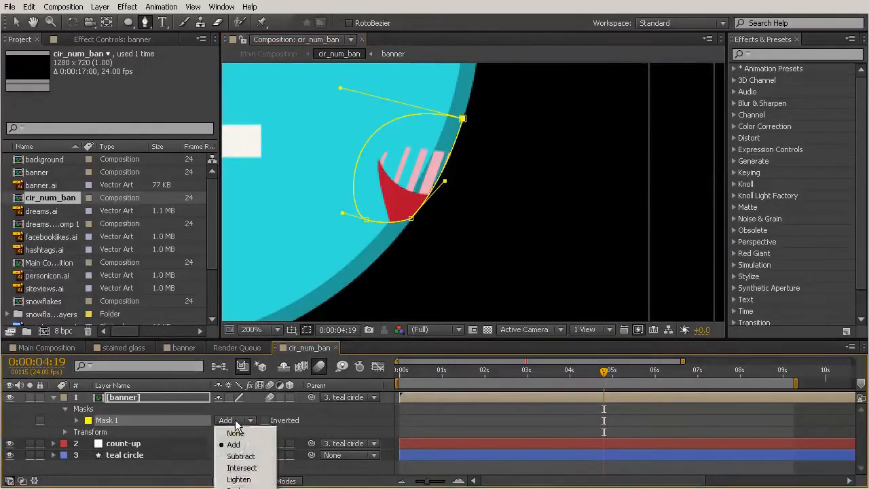
left_click(240, 456)
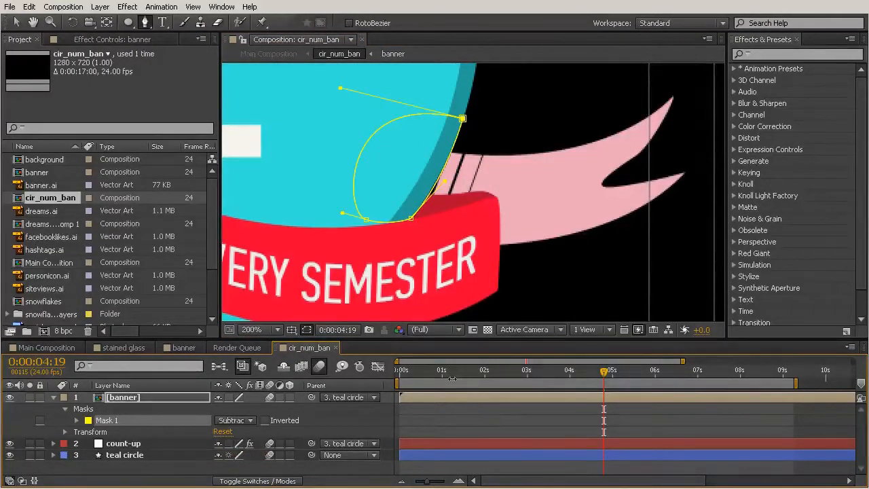
left_click(16, 22)
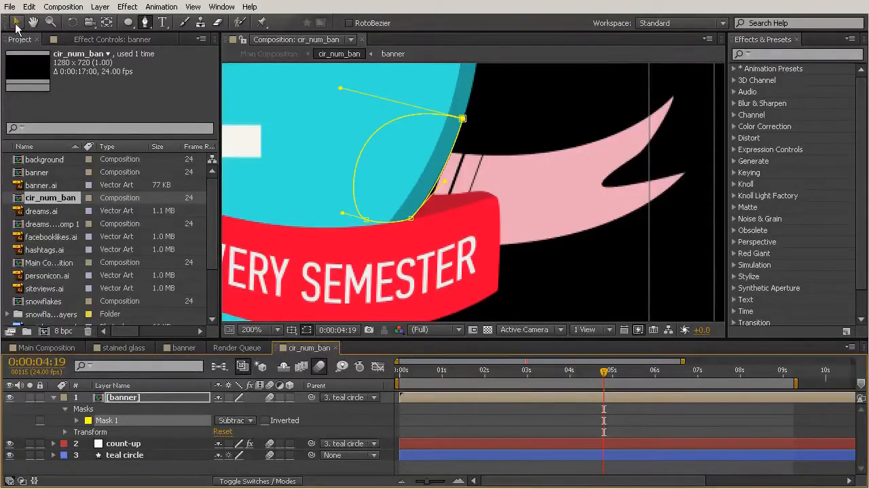
left_click(551, 115)
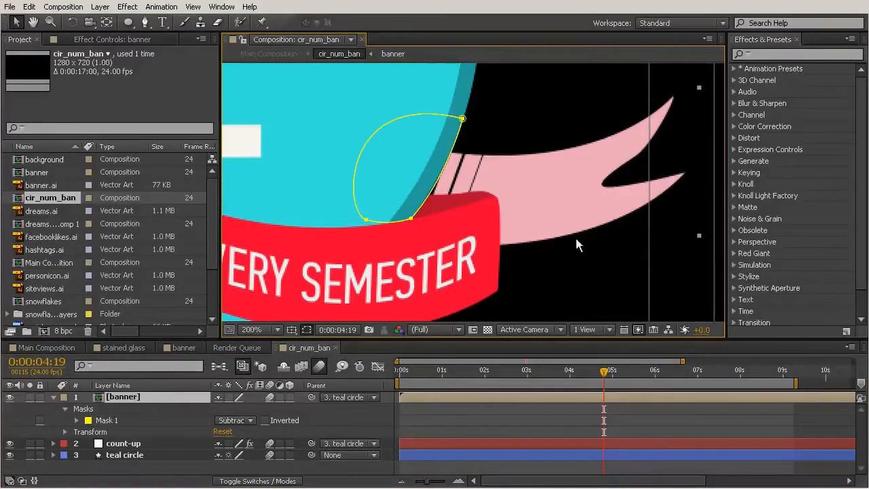
scroll(525, 213, "down", 4)
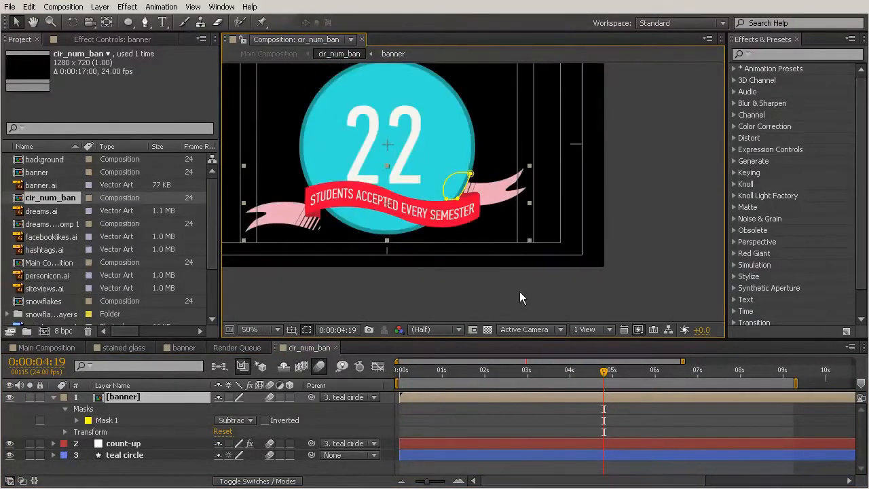
left_click_drag(469, 214, 543, 247)
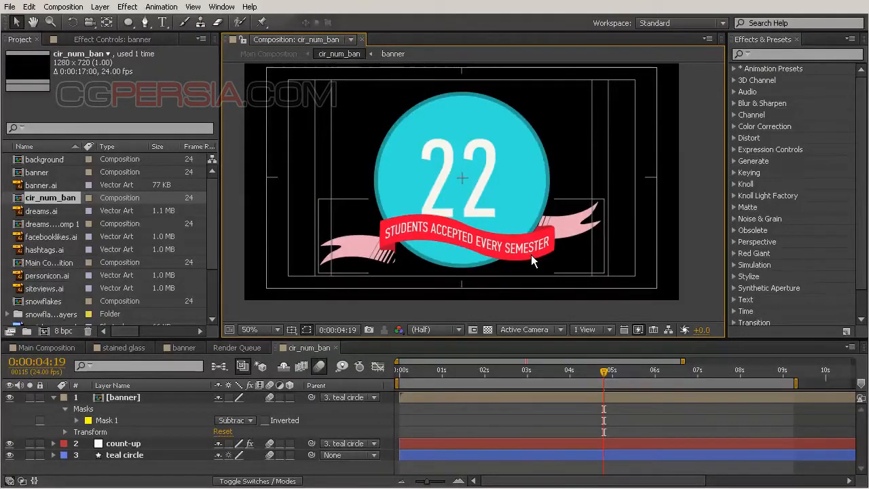
left_click(608, 222)
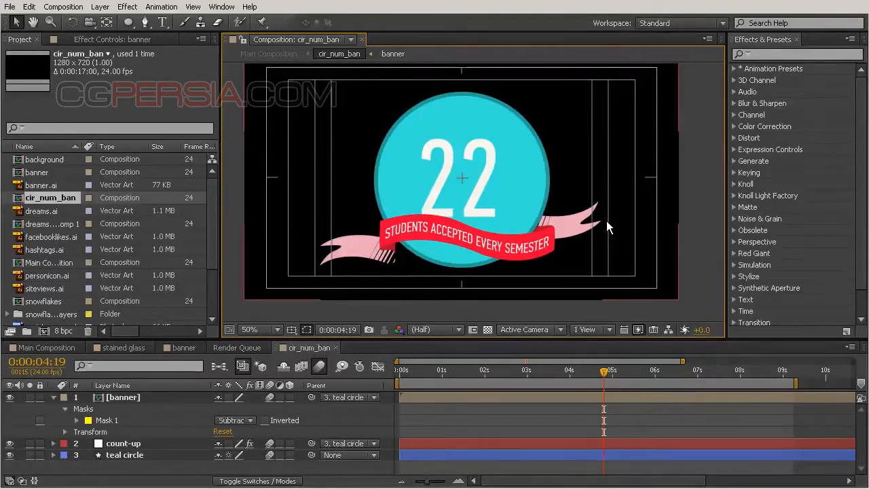